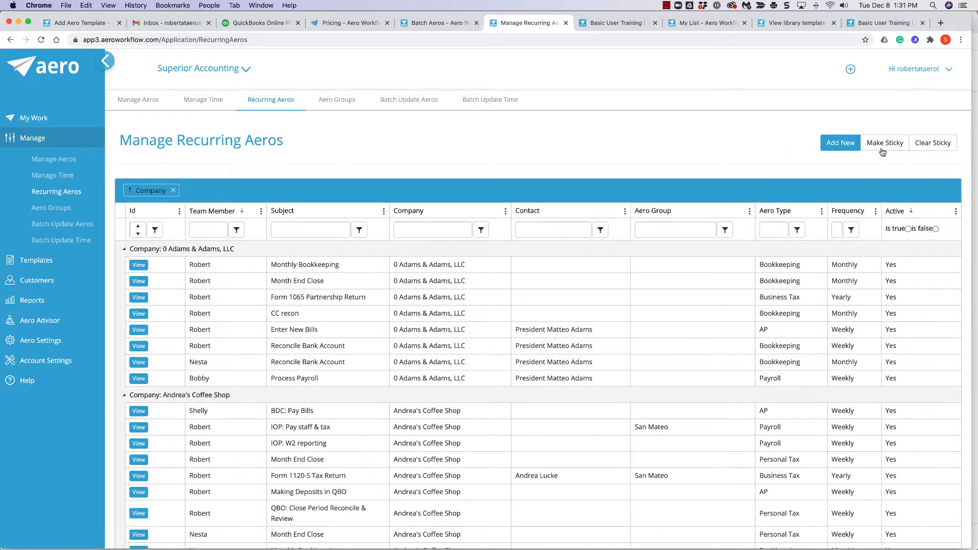
Start adding a new recurring Aero, and filter the checklist templates to the Aero template category.
left_click(840, 144)
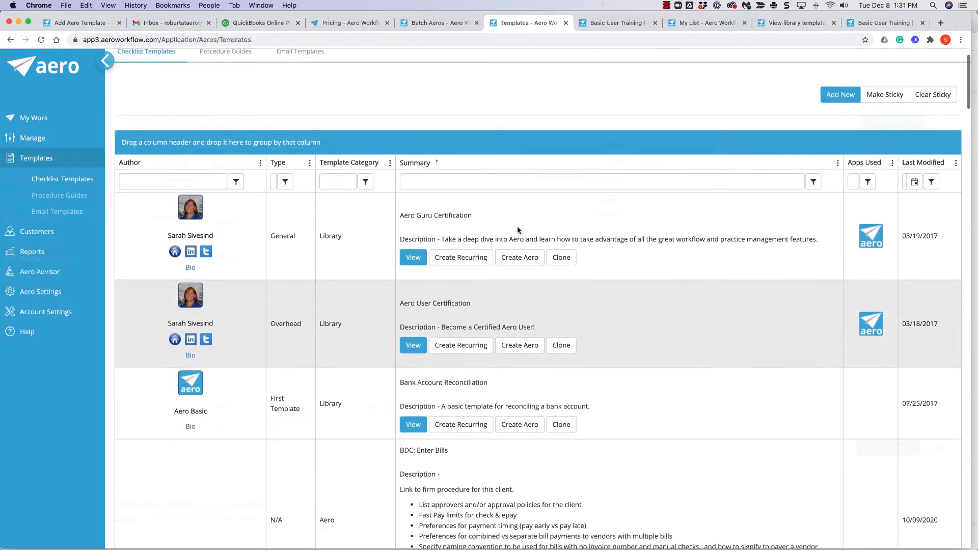
scroll(518, 230, "up", 2)
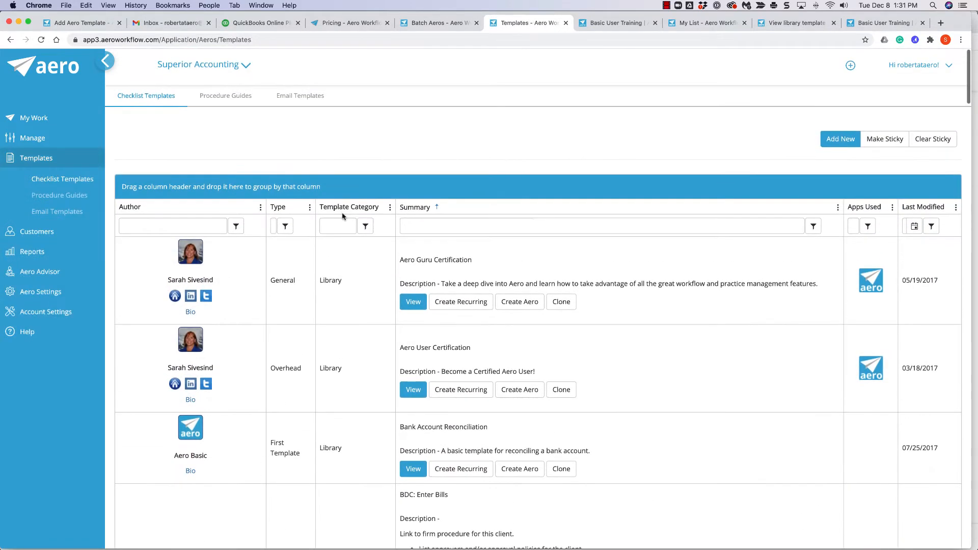
type("ero")
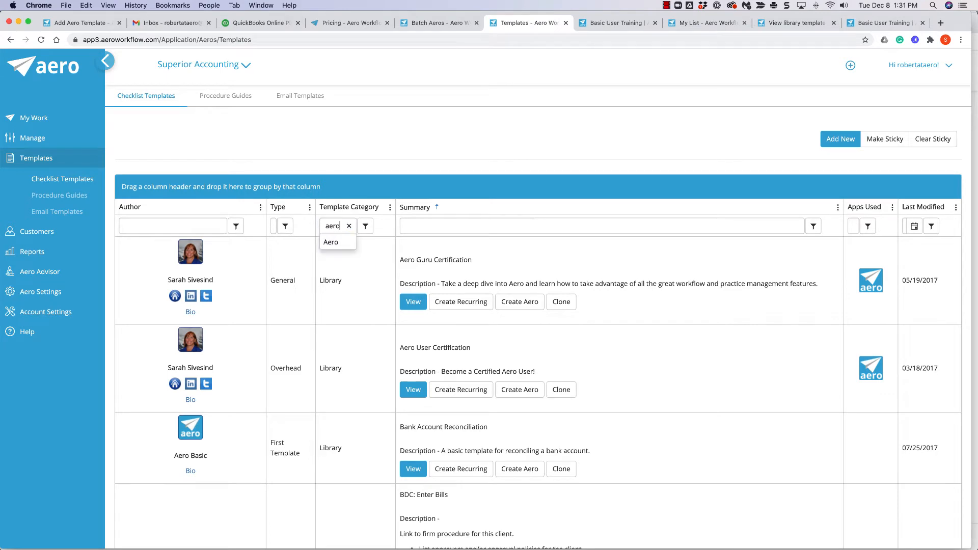
key("Return")
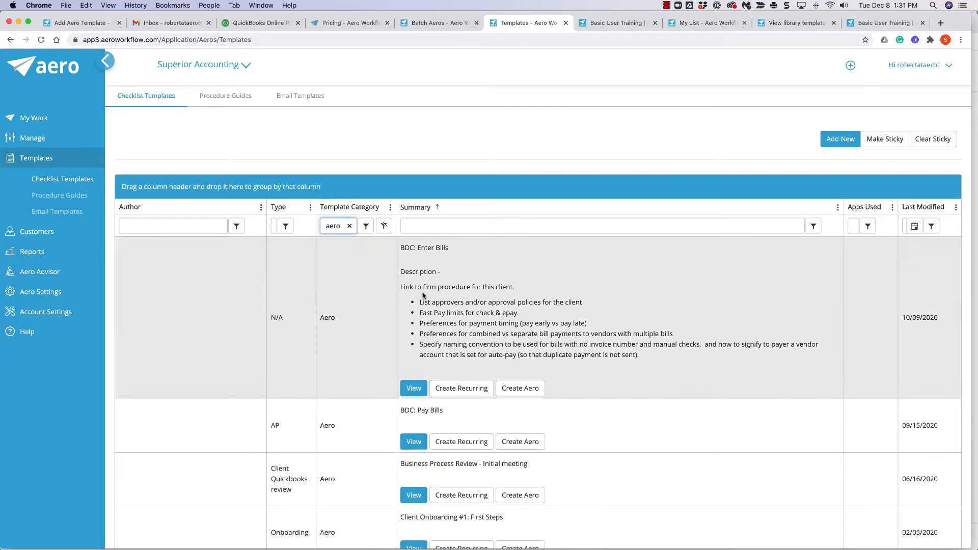
Filter the template summaries by "reconcil" and create a recurring Aero from the QBO: Reconcile Bank Account template.
scroll(357, 293, "down", 3)
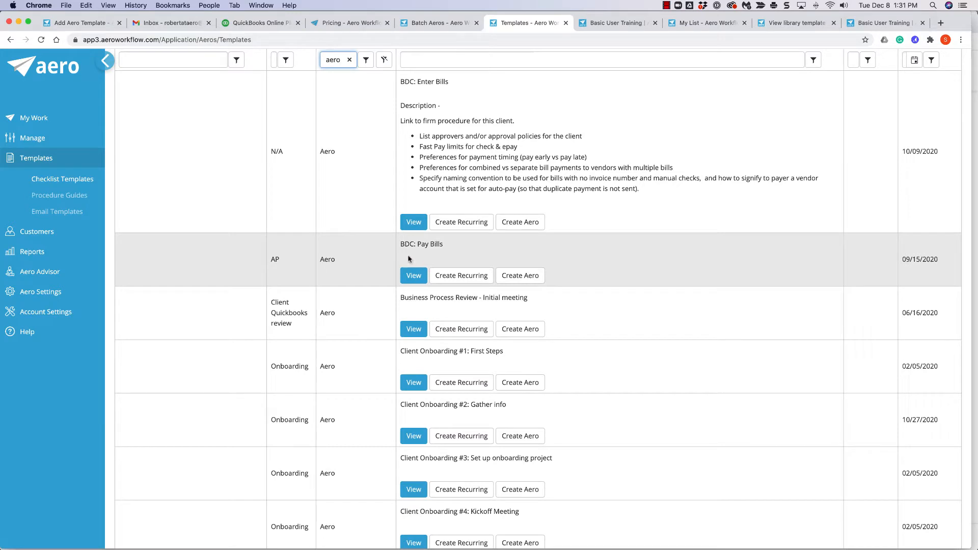
scroll(371, 379, "up", 1)
left_click(427, 134)
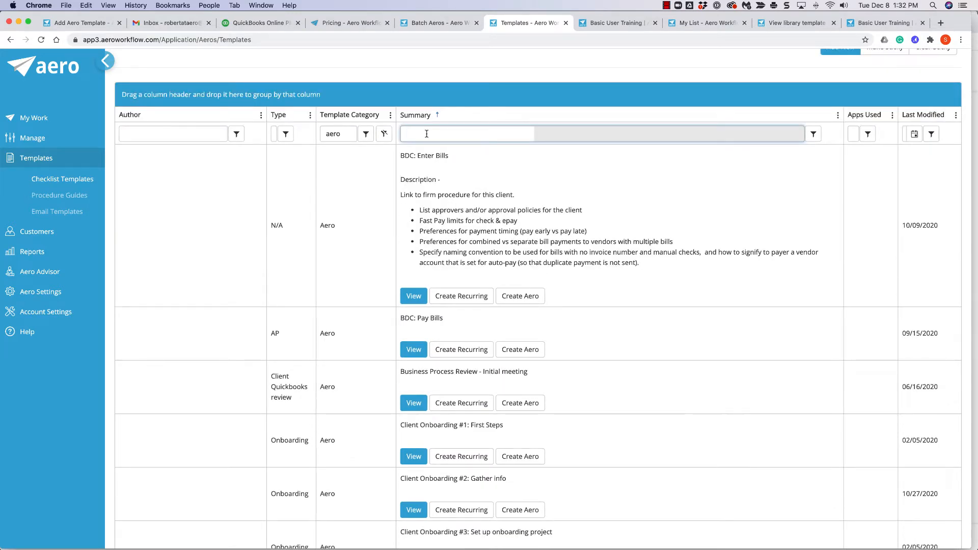
type("reconcil")
key("Return")
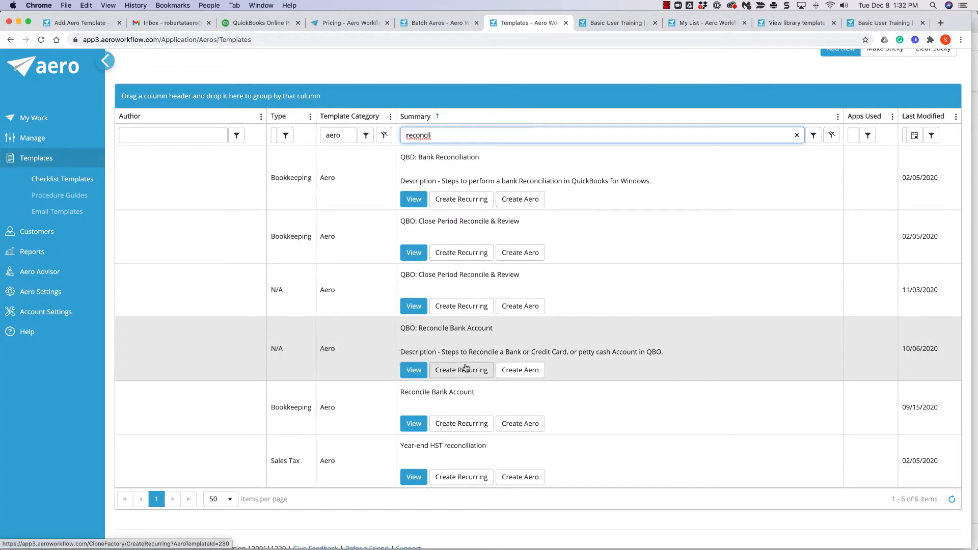
scroll(463, 377, "up", 1)
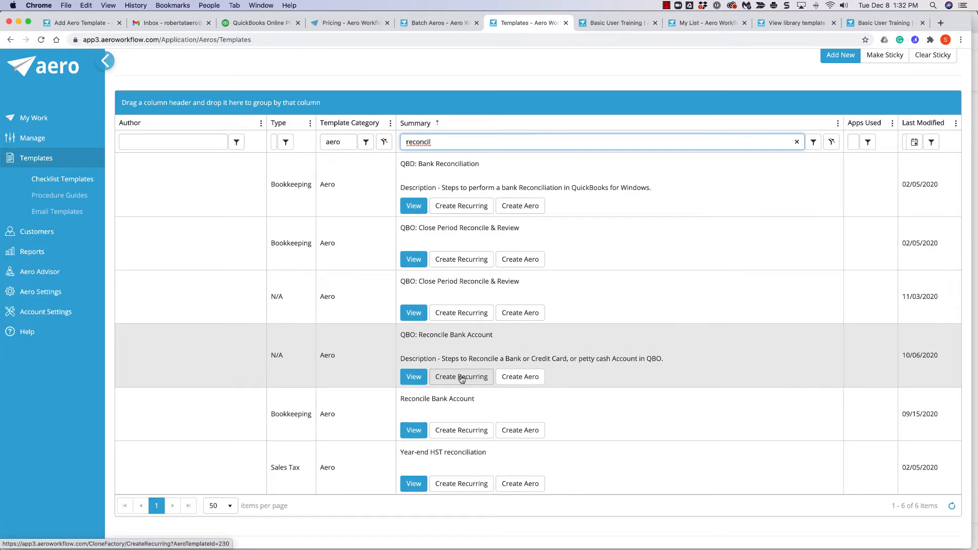
left_click(462, 377)
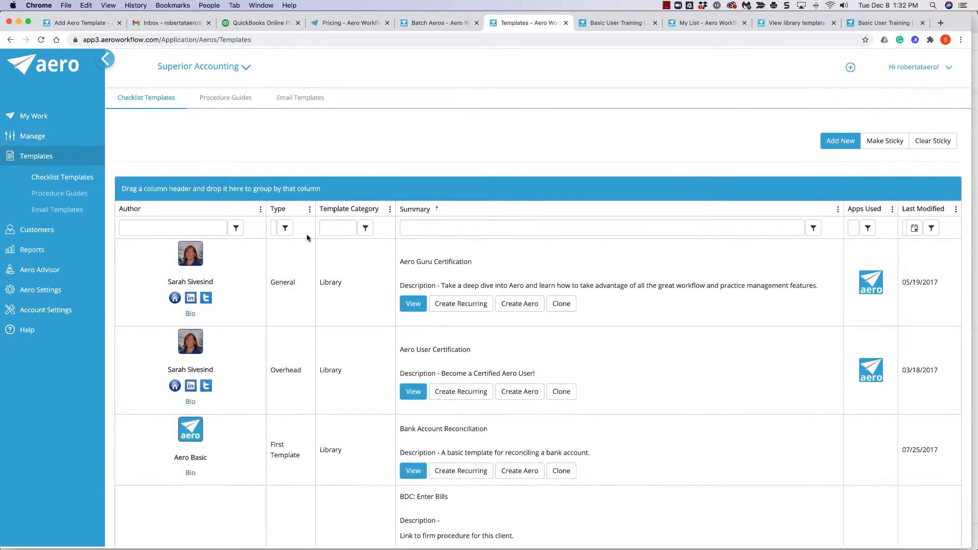
Filter the templates by category "libr" and summary "reco", and create a recurring Aero from the QBO: Reconcile Bank Account library template.
left_click(332, 226)
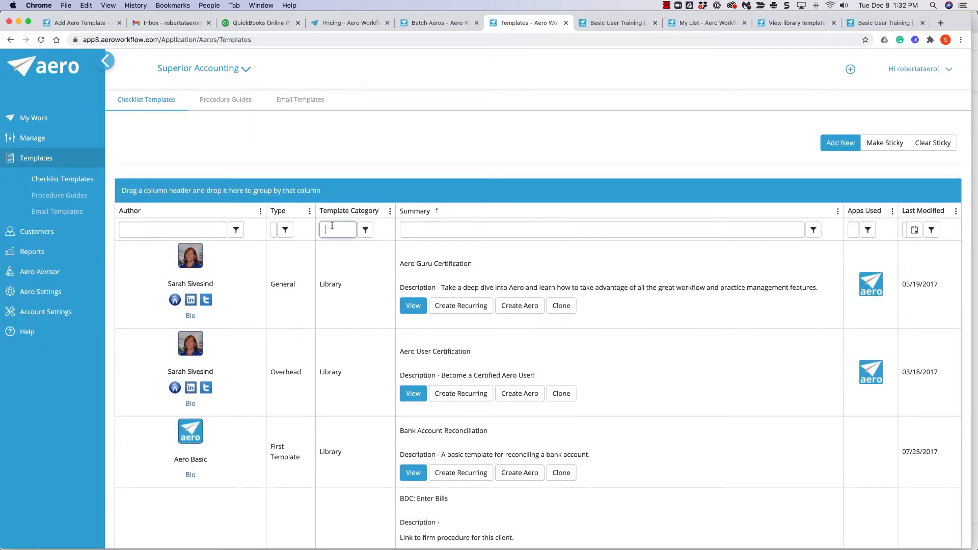
type("libr")
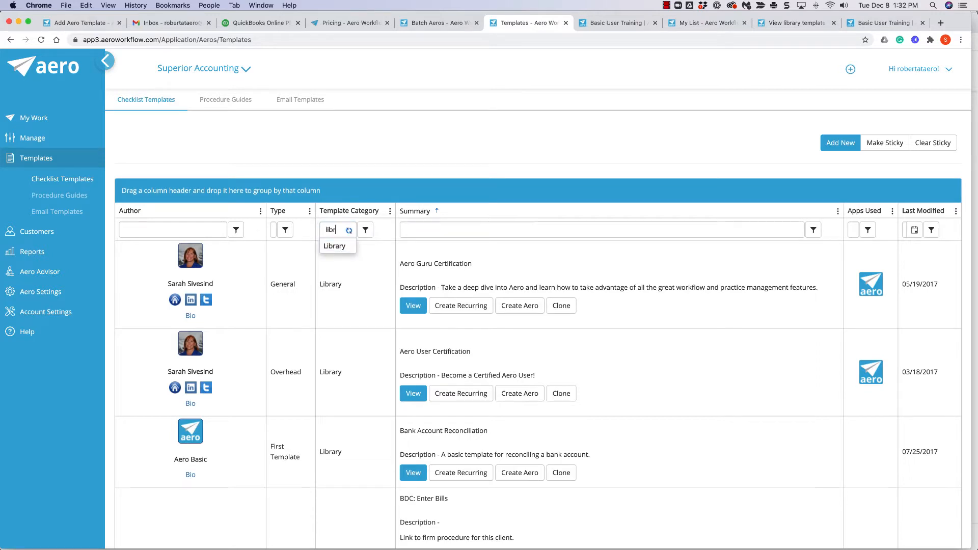
scroll(333, 226, "down", 2)
left_click(415, 196)
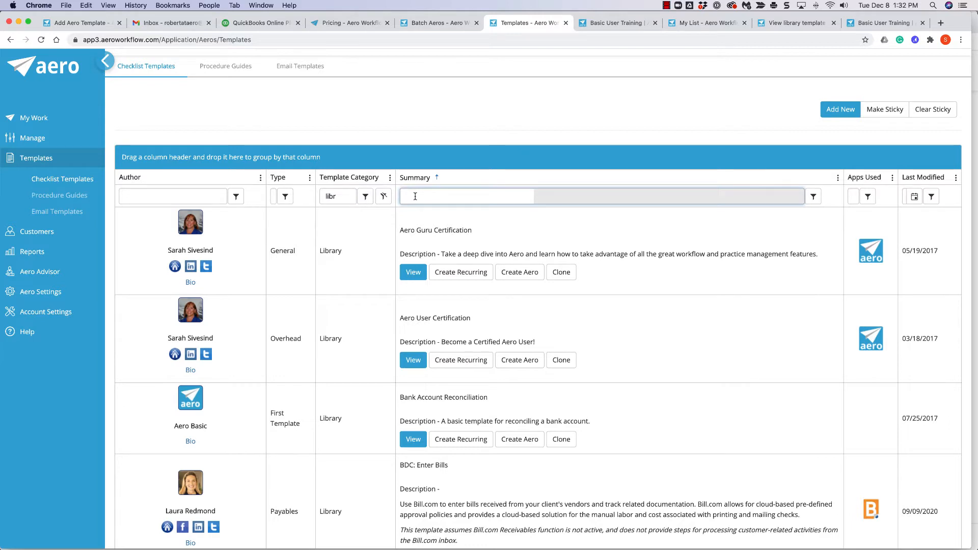
type("re")
type("co")
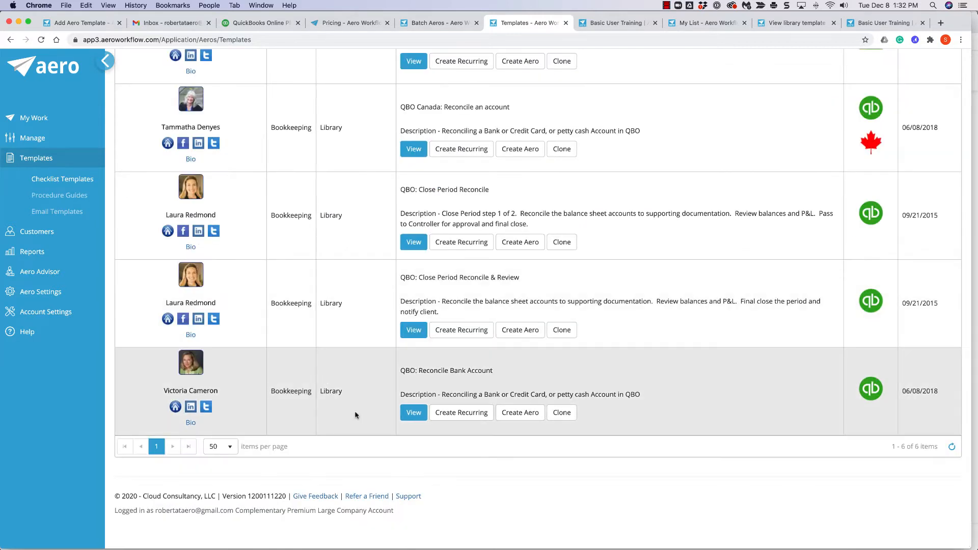
left_click(469, 417)
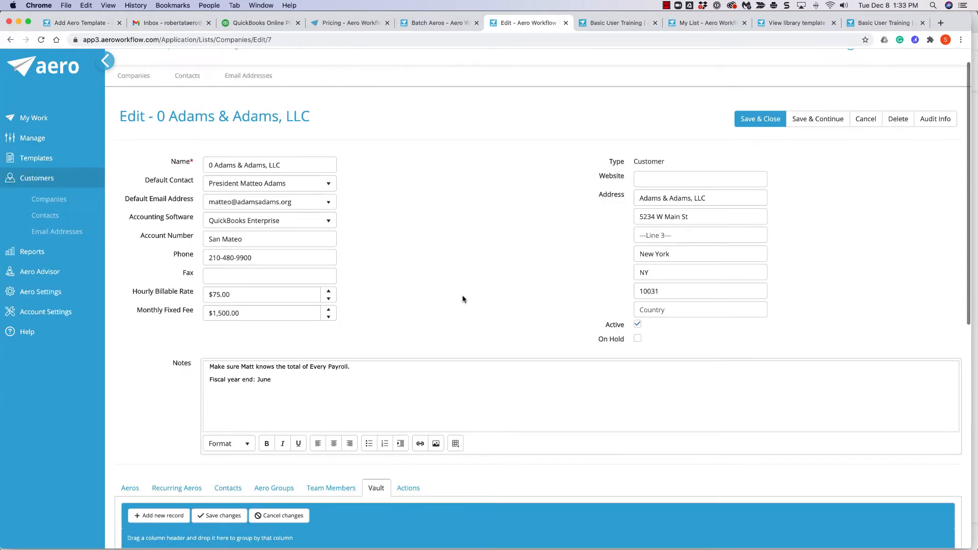
From the customer company's available actions, add a recurring Aero based on the Enter New Bills Aero template.
scroll(464, 299, "down", 2)
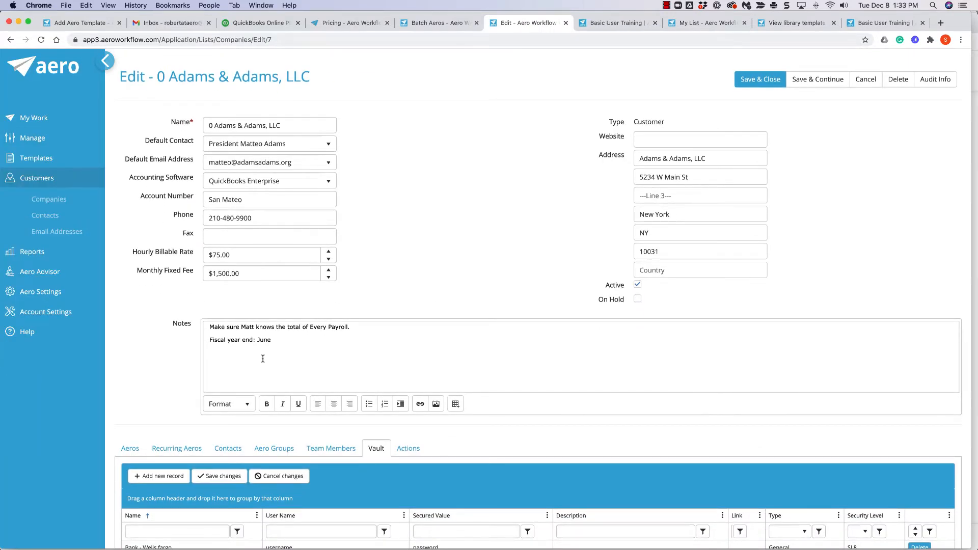
left_click(409, 449)
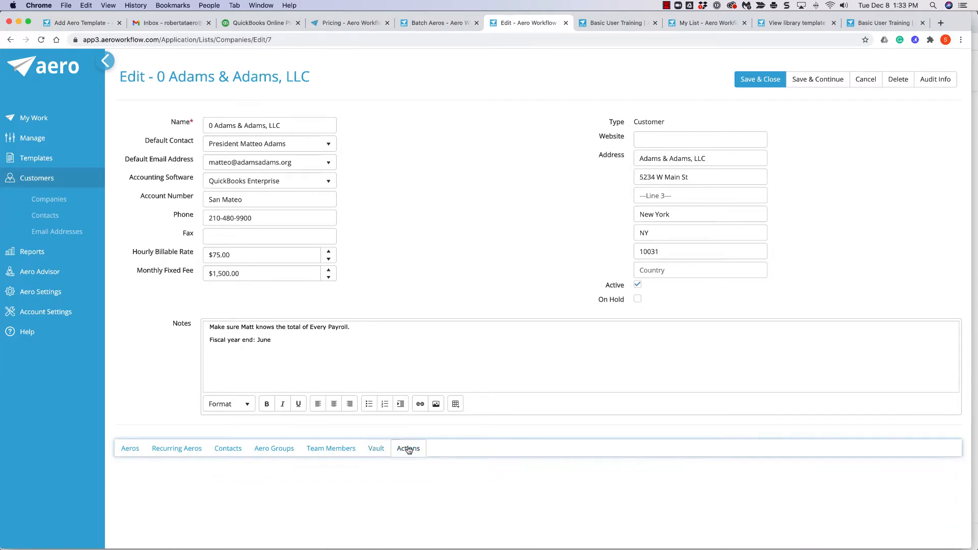
scroll(408, 450, "down", 4)
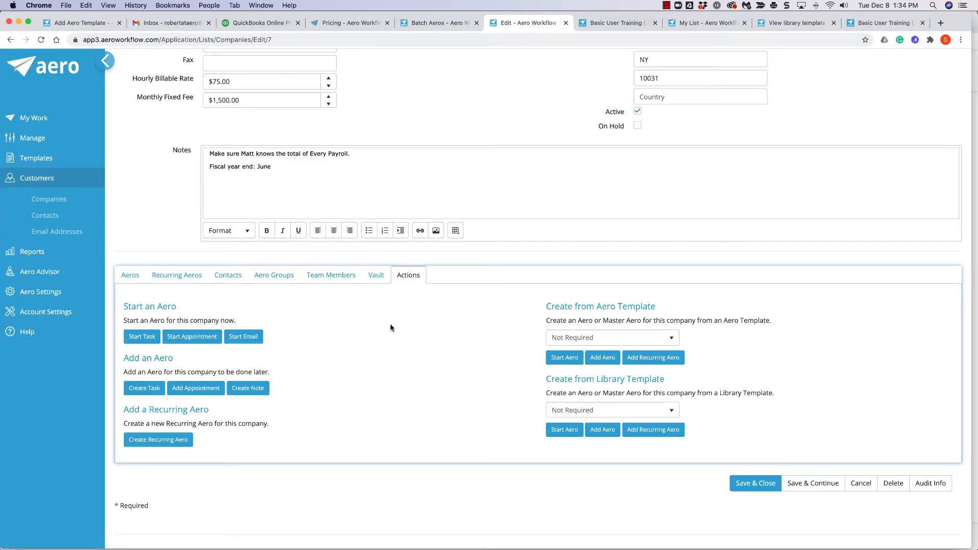
scroll(385, 339, "up", 3)
scroll(384, 341, "down", 2)
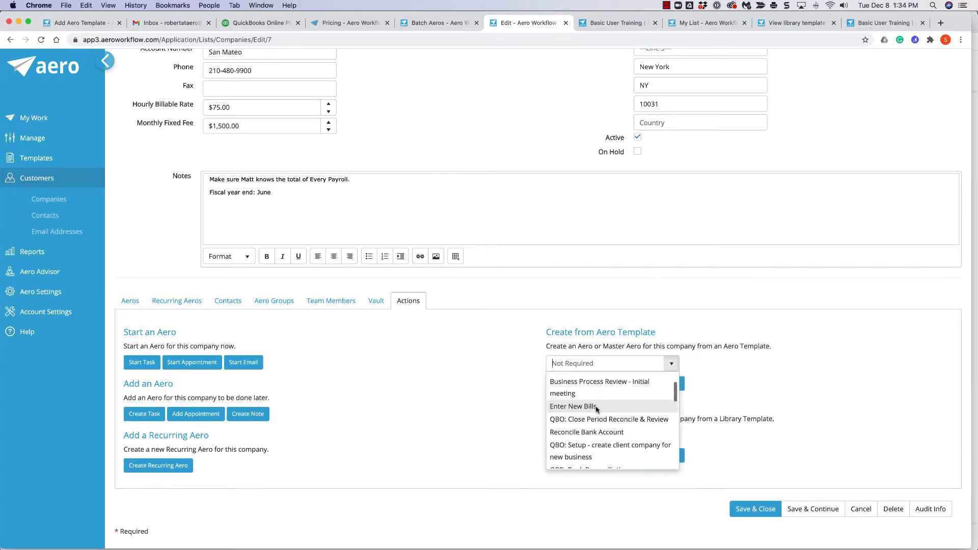
left_click(596, 407)
left_click(647, 384)
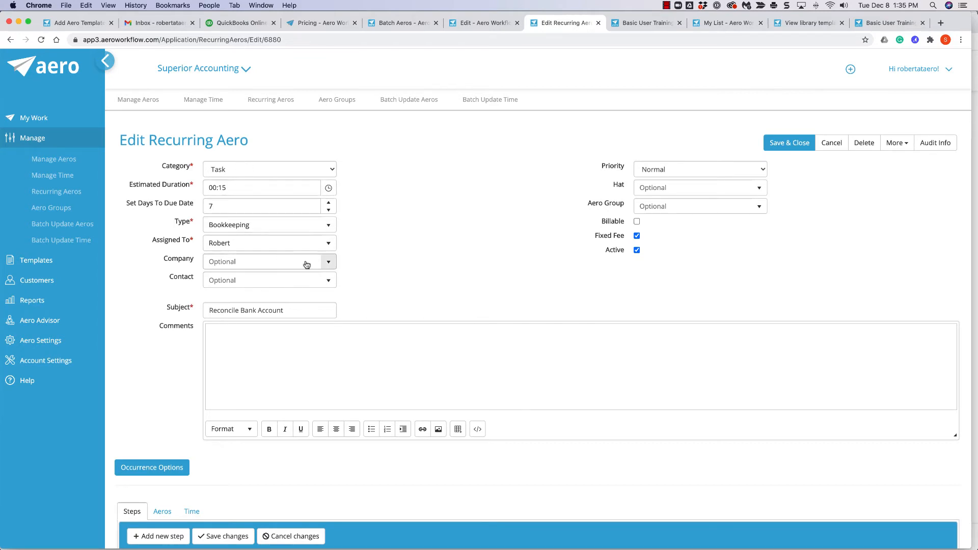
Set the recurring Aero's company to Cherry's Express and replace "Bank Account" in its subject with the specific checking account.
left_click(278, 263)
type("che")
key("Return")
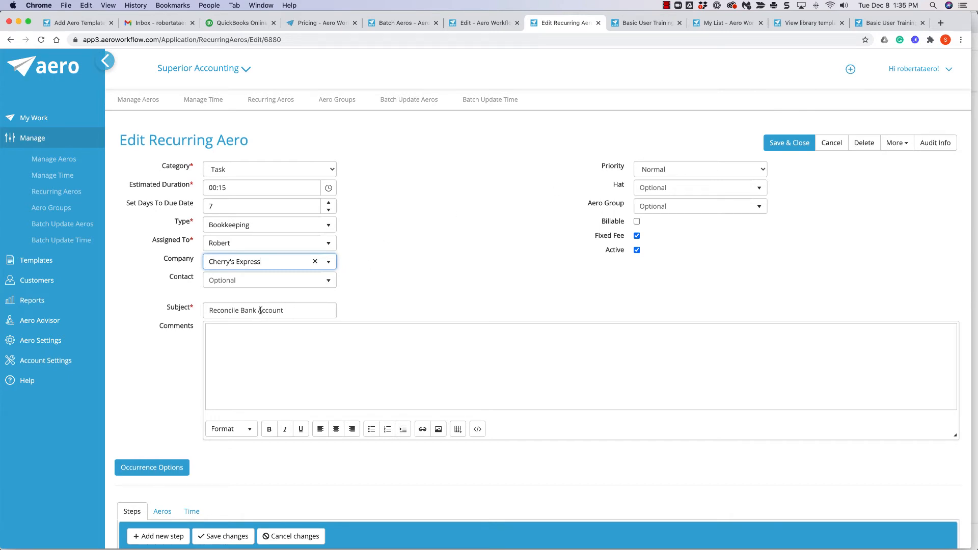
left_click_drag(288, 310, 243, 309)
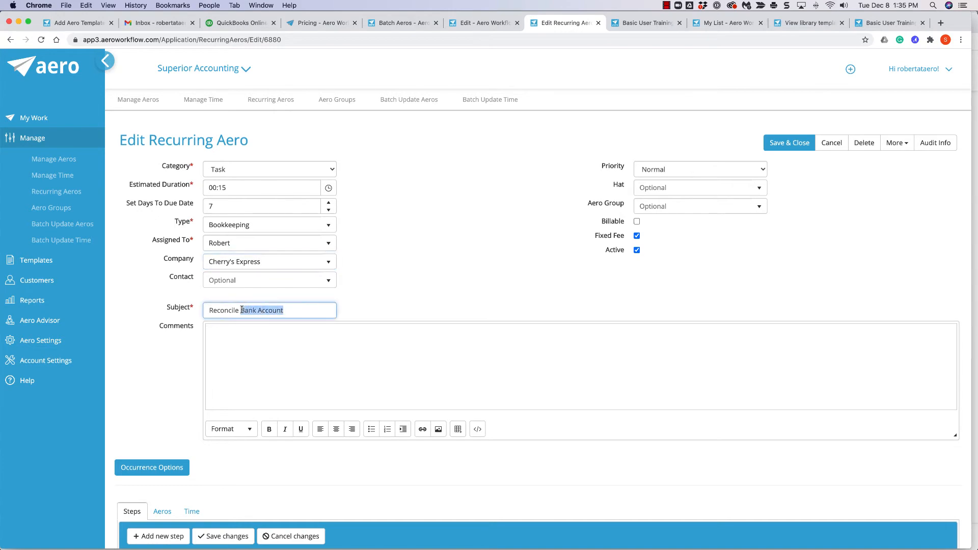
Set the recurring Aero's occurrences to a Monthly renewal pattern by day of month, repeating every 1 month.
scroll(283, 317, "down", 7)
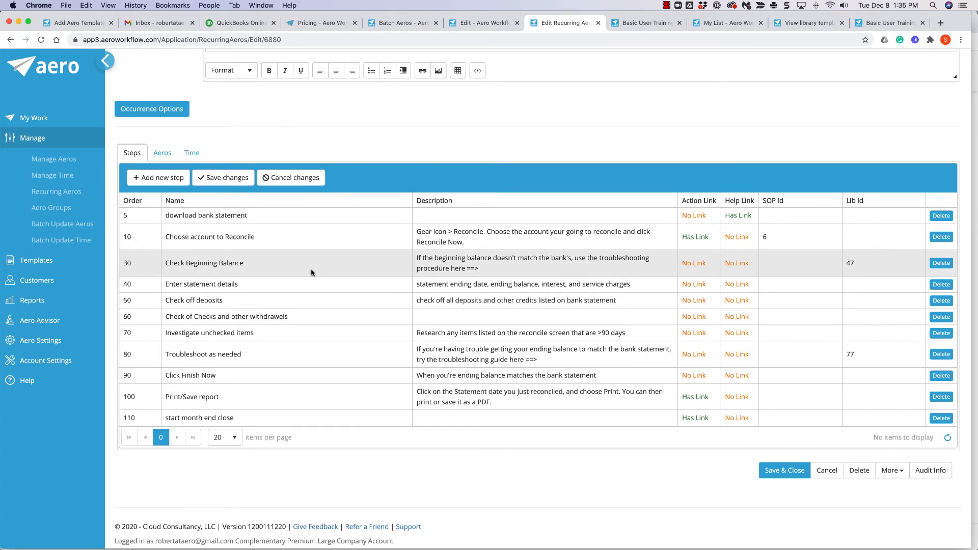
scroll(311, 273, "up", 2)
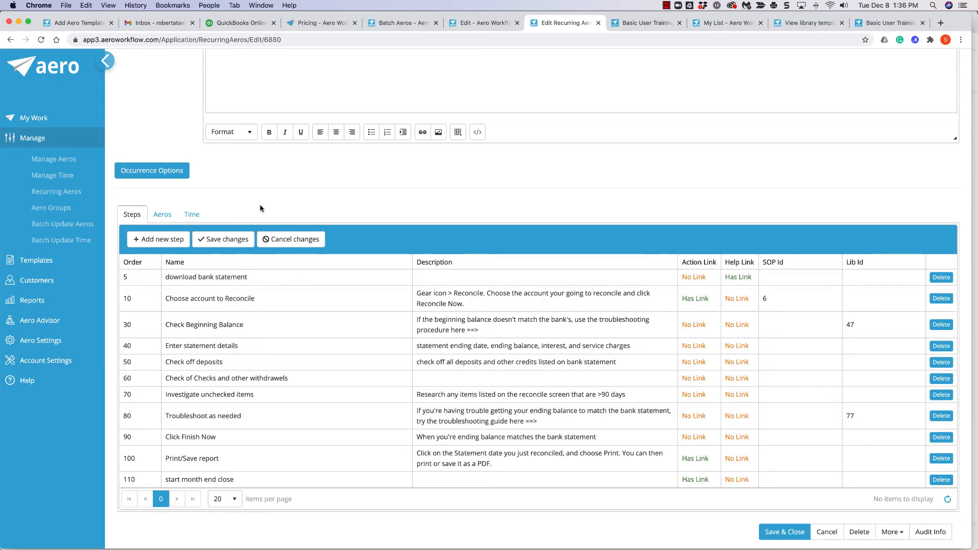
left_click(168, 175)
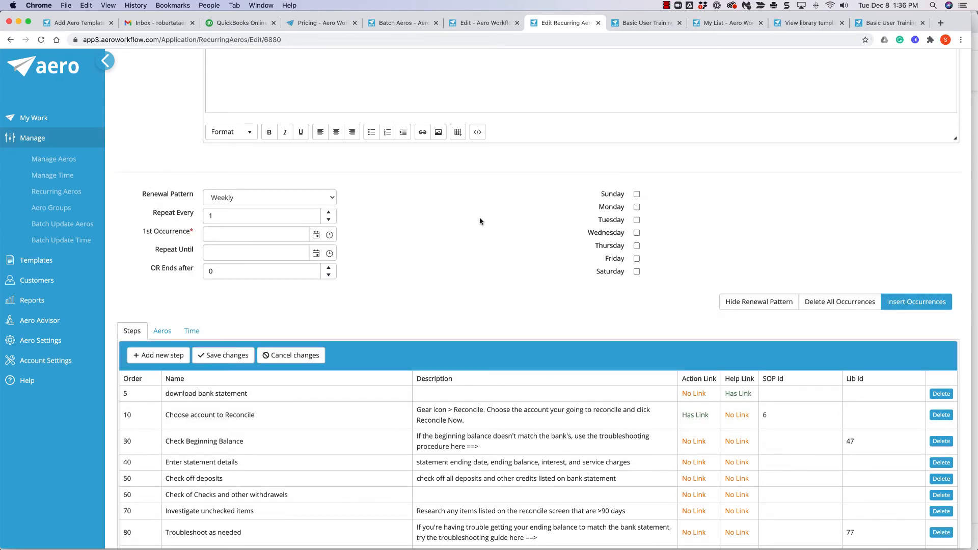
left_click(332, 200)
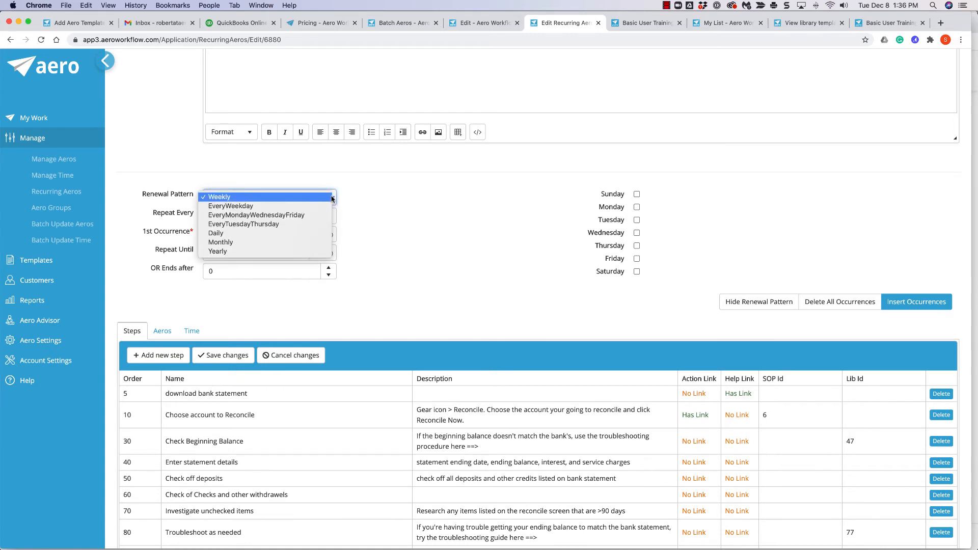
left_click(278, 242)
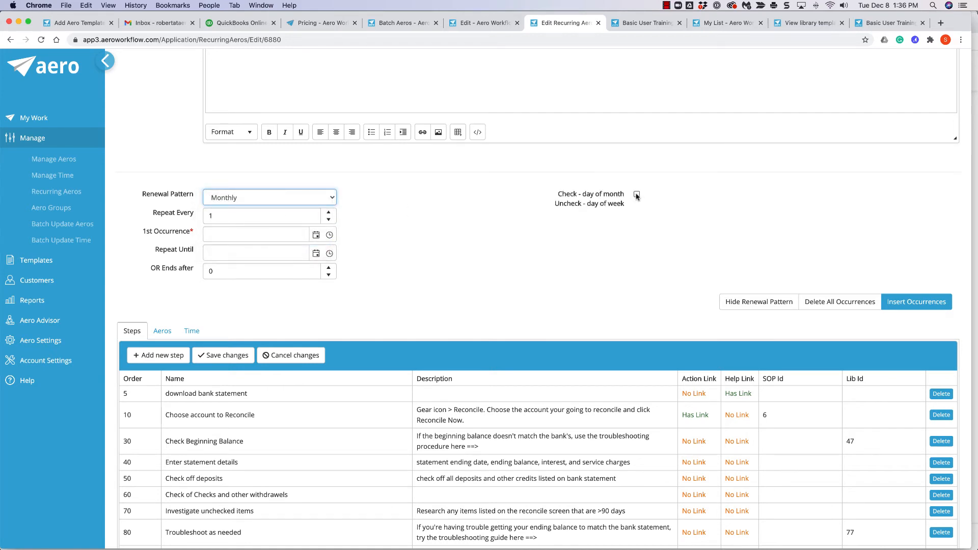
left_click(637, 194)
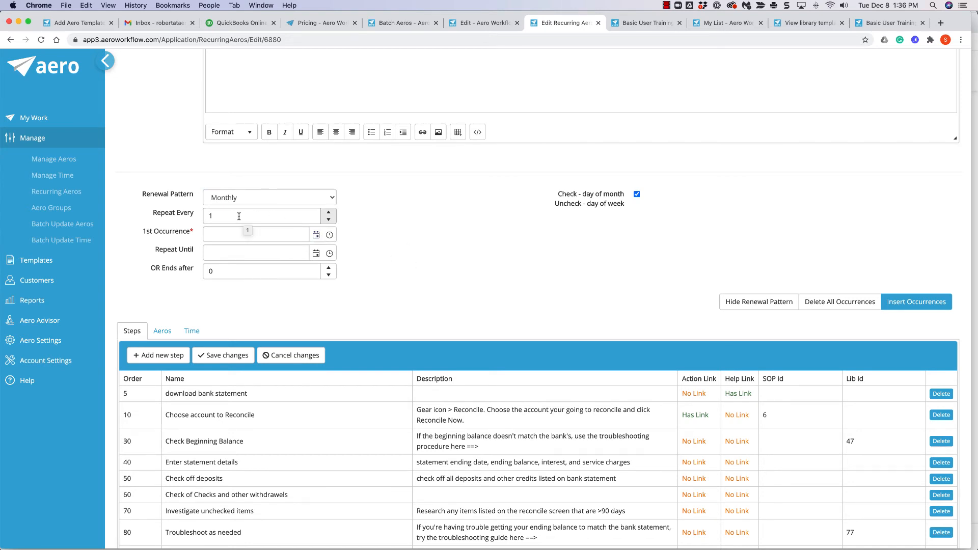
left_click(329, 213)
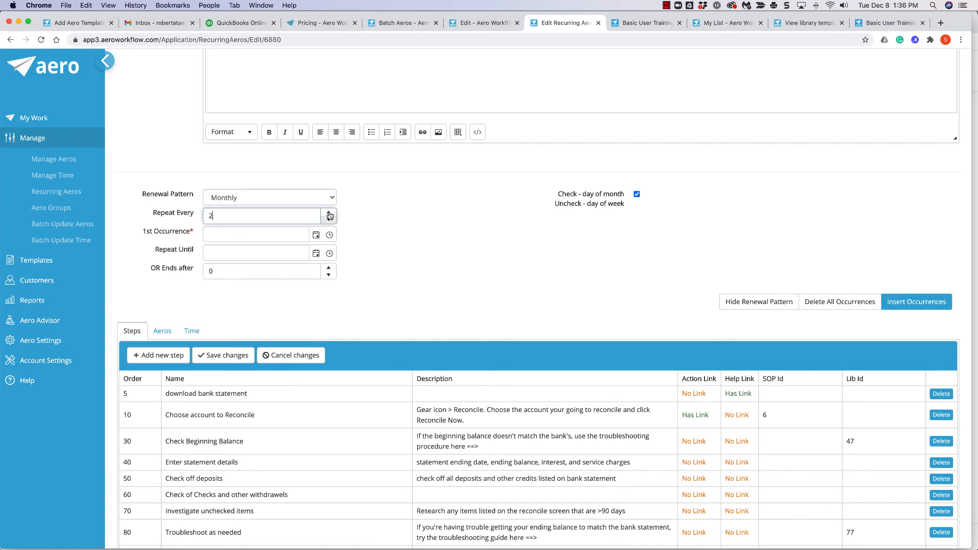
left_click(328, 221)
Set the first occurrence to 12/1/2020 at 8:00 AM.
left_click(317, 235)
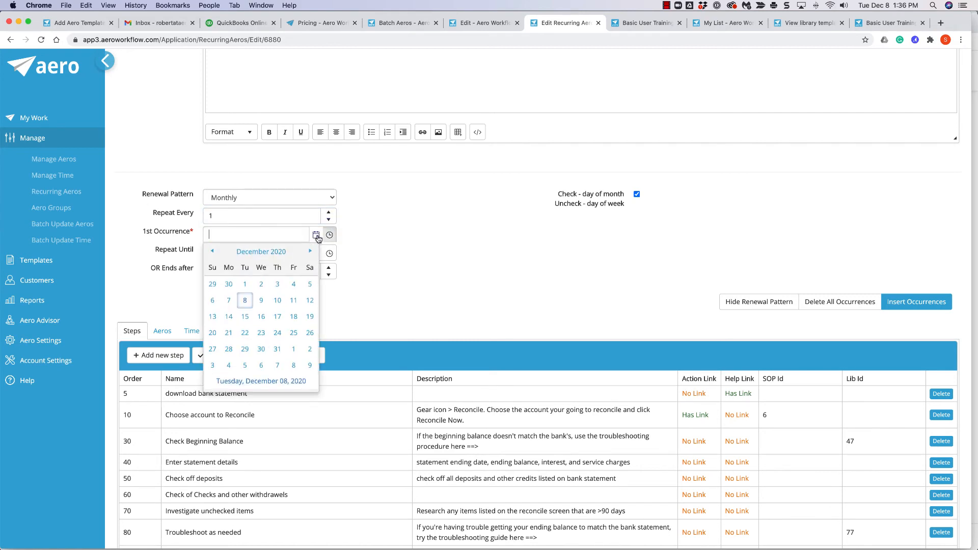
left_click(241, 281)
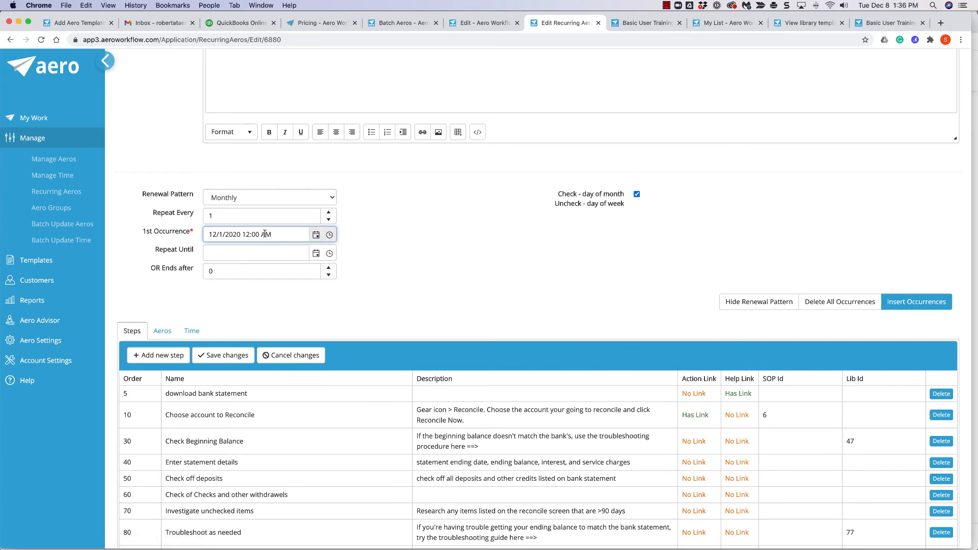
left_click(330, 234)
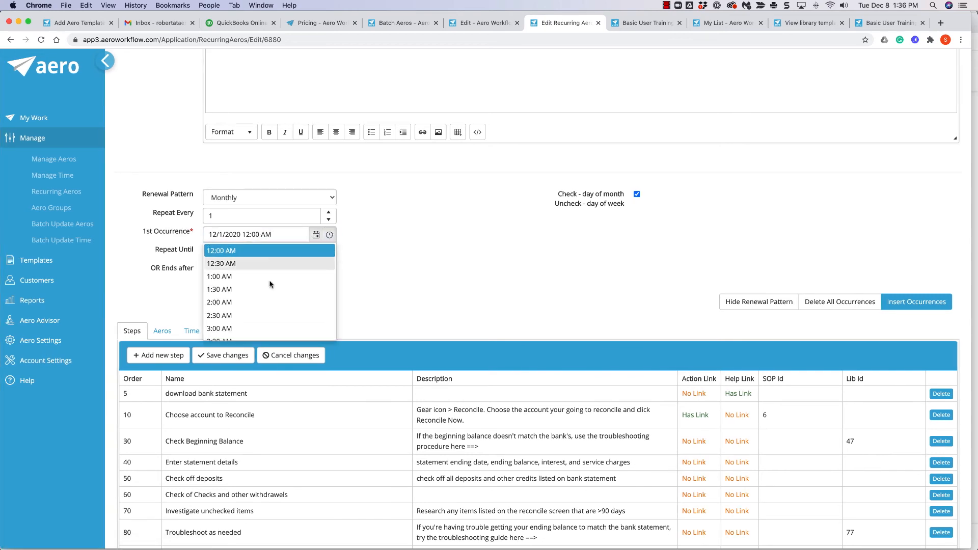
scroll(270, 289, "down", 3)
scroll(270, 289, "down", 2)
left_click(244, 260)
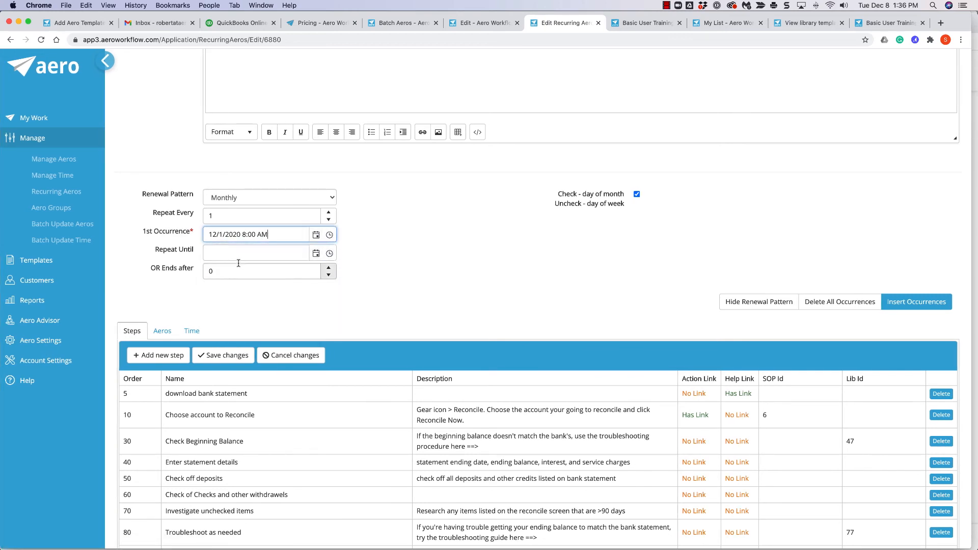
Set the recurrence to end after 120 occurrences.
scroll(219, 260, "up", 1)
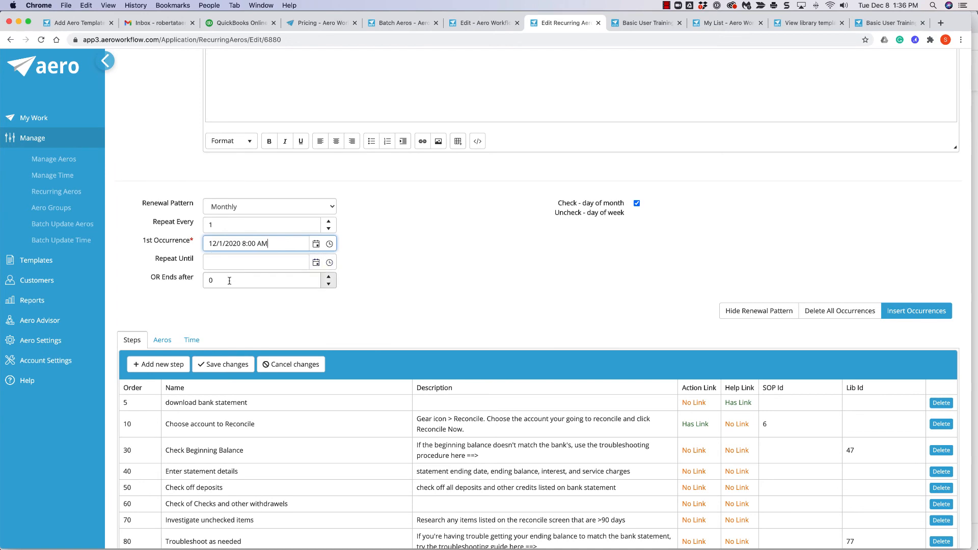
left_click_drag(230, 280, 190, 277)
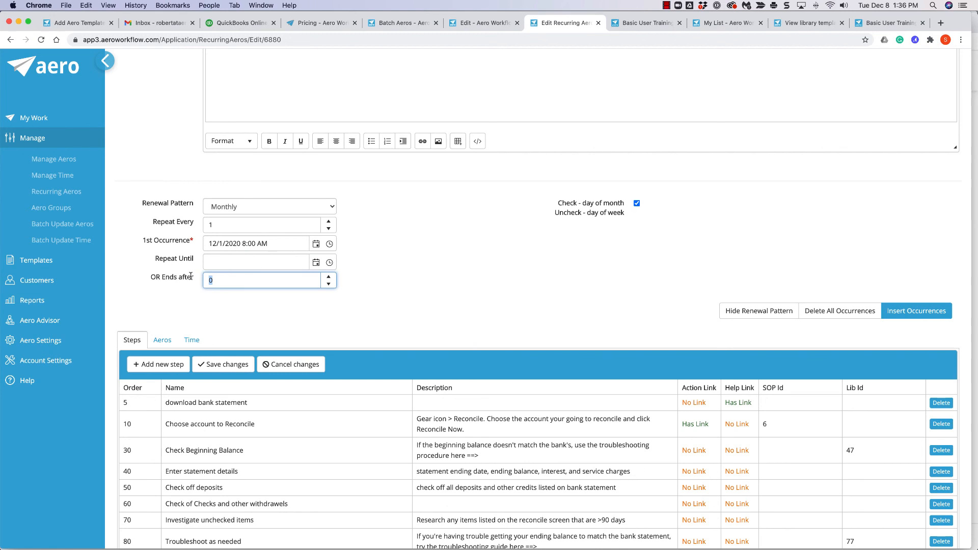
type("12")
left_click(477, 304)
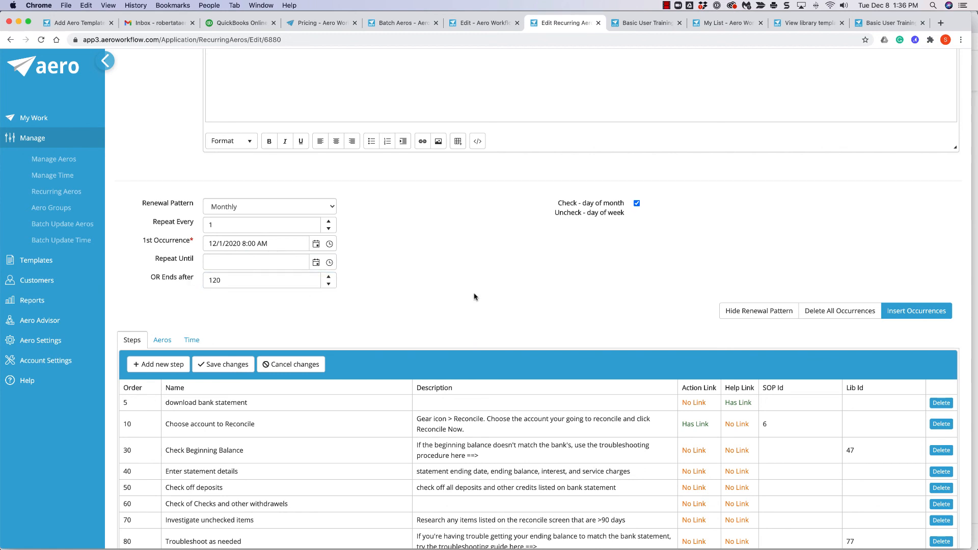
Insert the occurrences, review the generated Aeros, and save and close the recurring Aero.
left_click(930, 312)
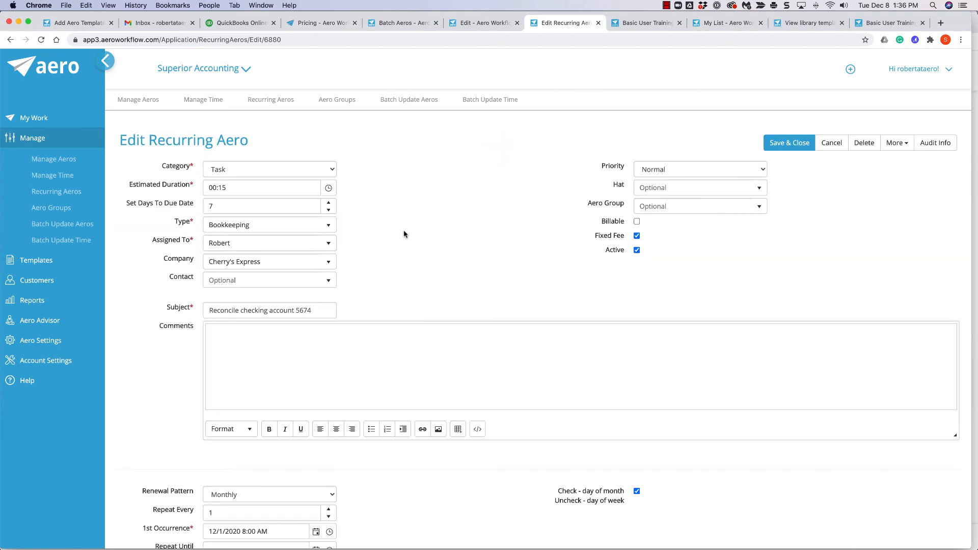
scroll(544, 282, "down", 6)
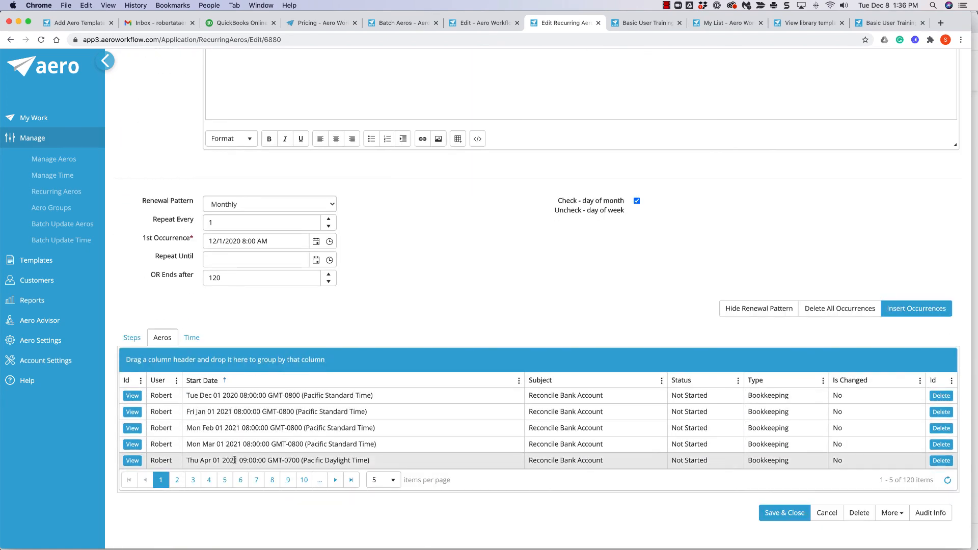
left_click(784, 513)
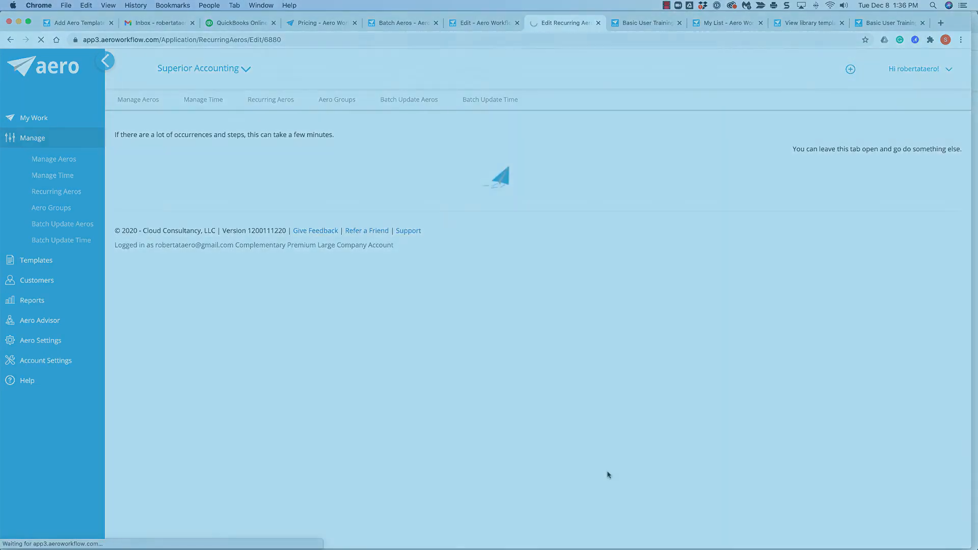